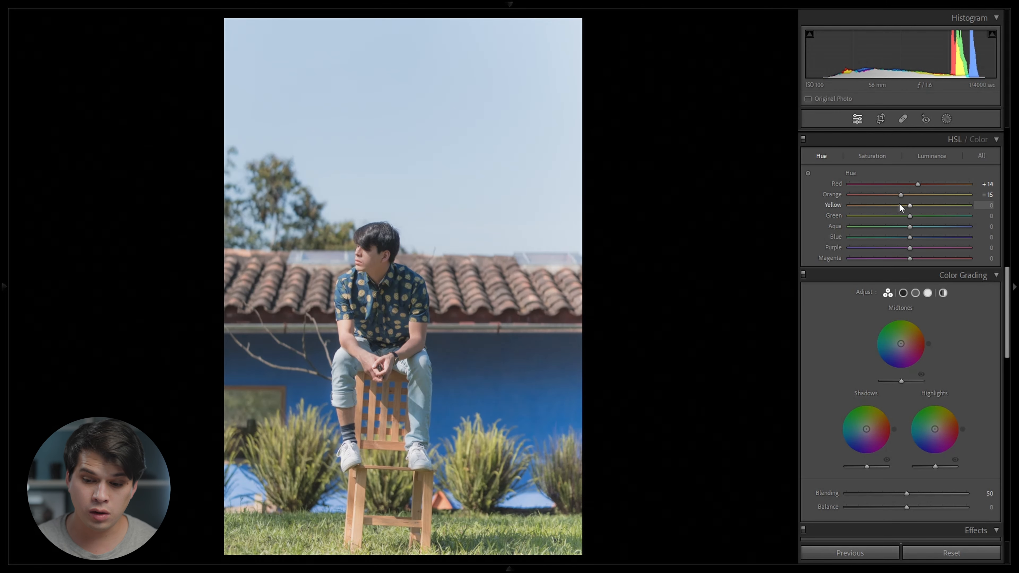
Shift the HSL hues of the photo: Yellow to -44, Green to -22 and Aqua to +20
drag(910, 207, 882, 205)
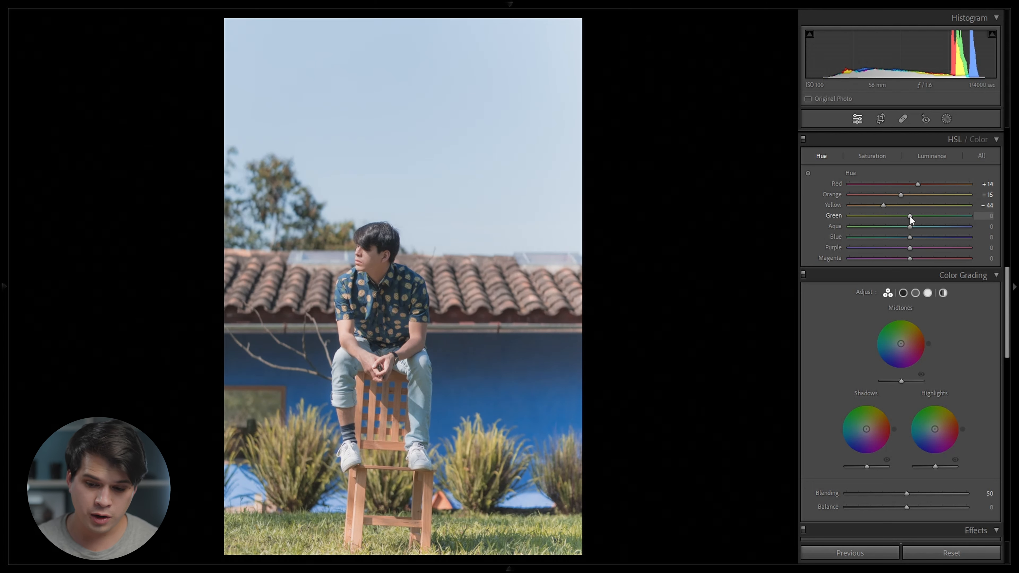
drag(910, 218, 903, 225)
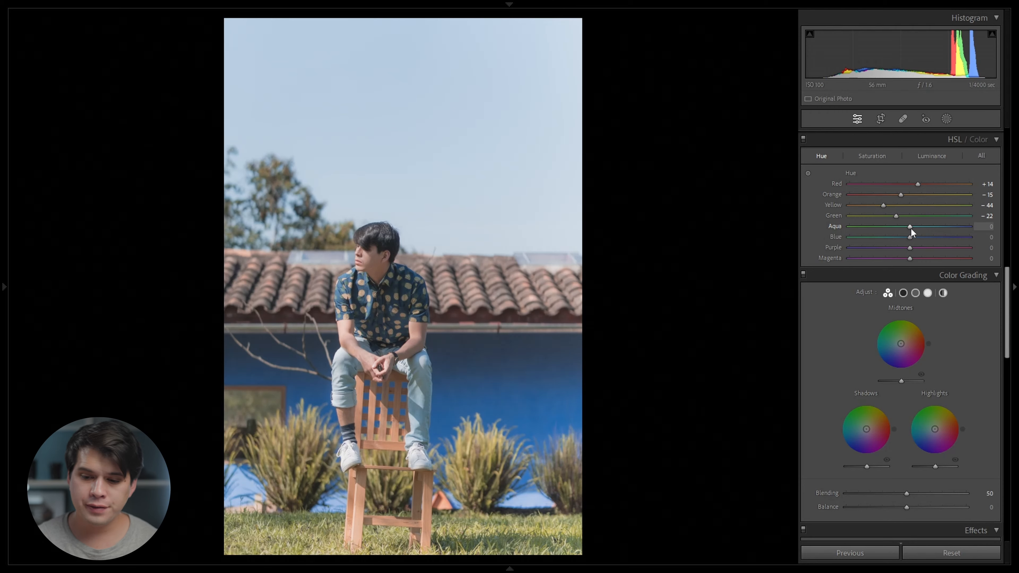
mouse_move(910, 226)
mouse_down()
mouse_move(847, 225)
mouse_move(921, 231)
mouse_up()
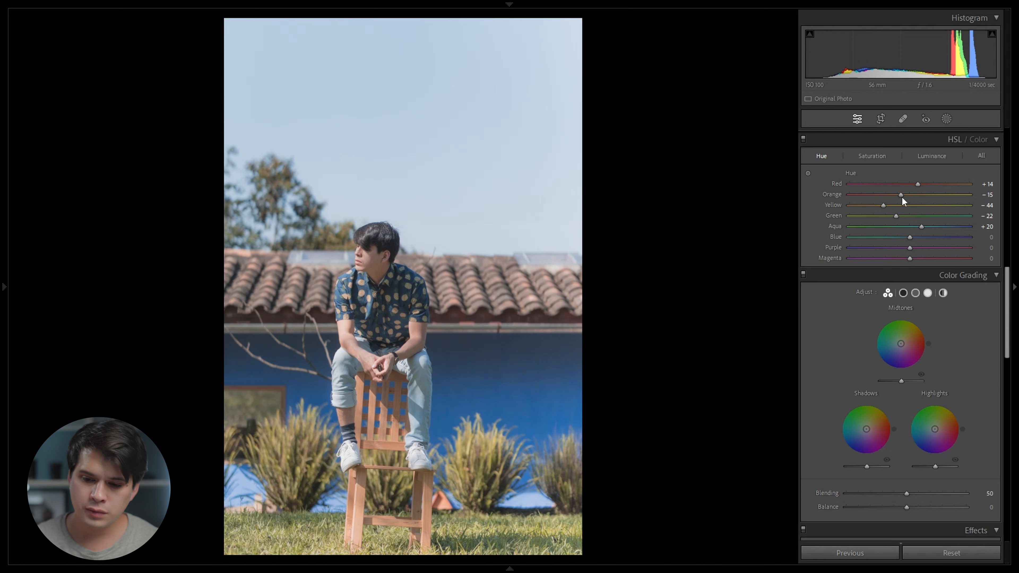
Reduce the HSL saturation of Aqua to -7, Green to -25 and Yellow to -19
click(877, 153)
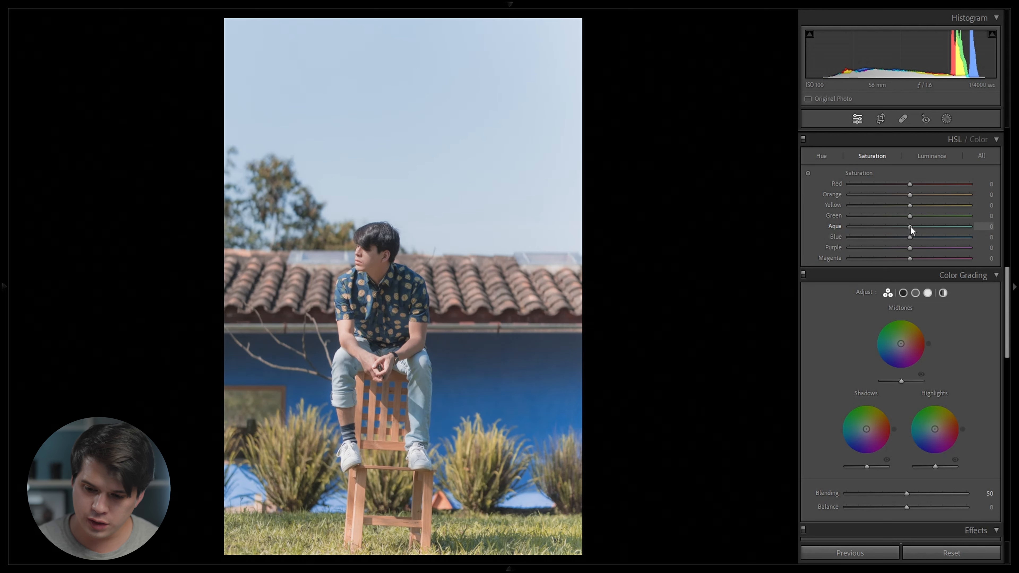
drag(906, 226, 906, 226)
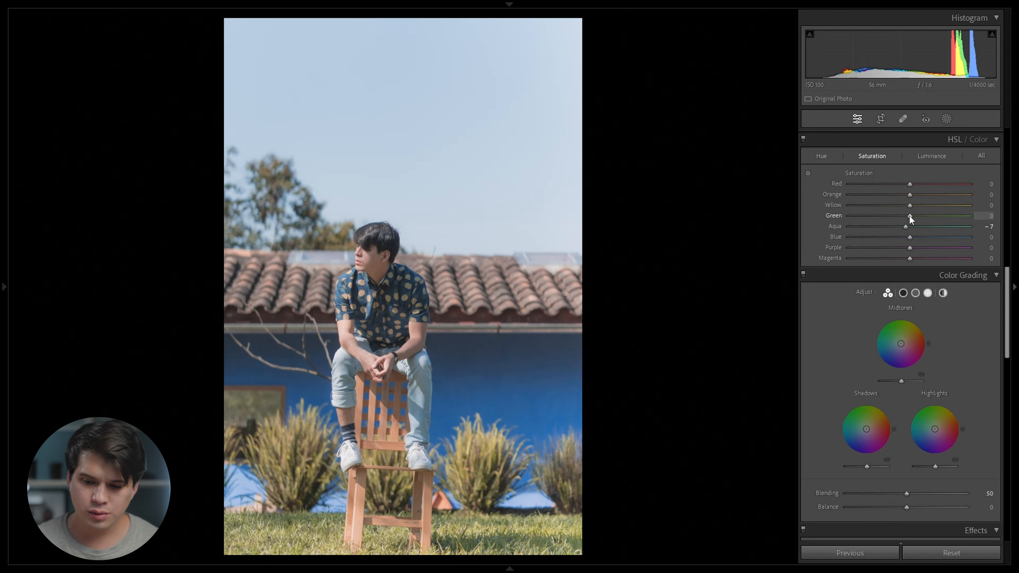
drag(909, 215, 902, 215)
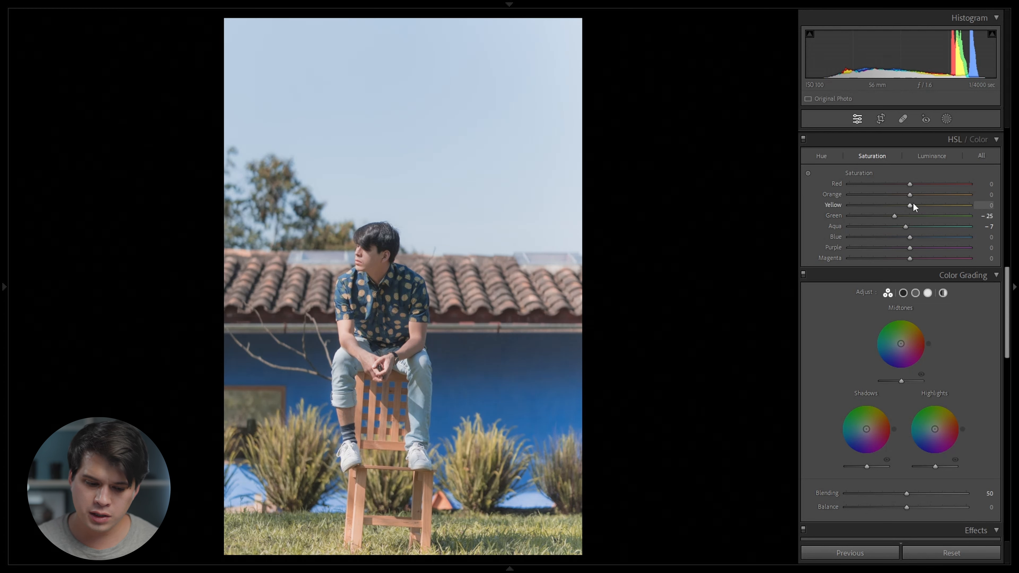
drag(909, 205, 898, 205)
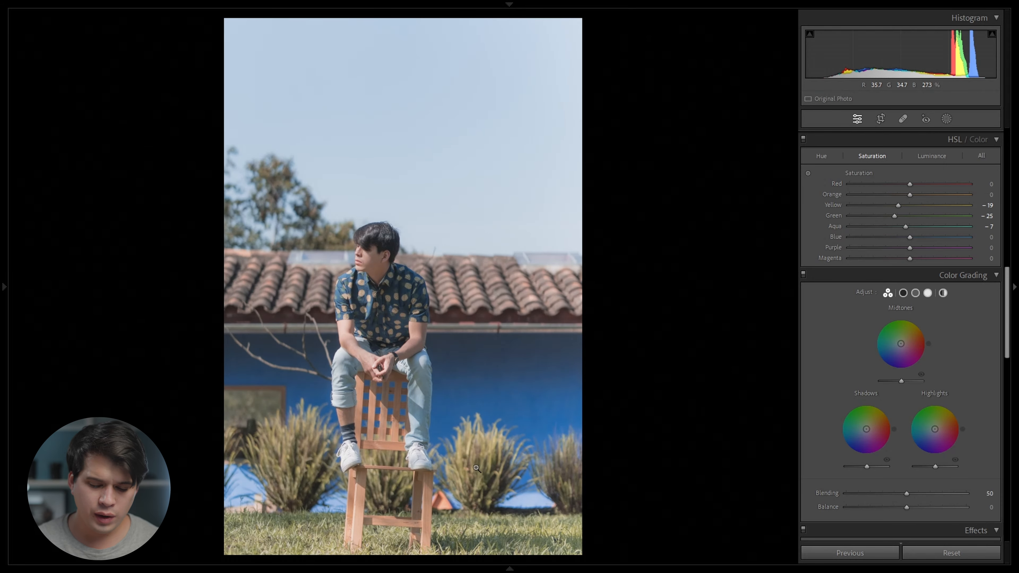
Compare the edited photo side by side with the original, examining the plants up close
key(y)
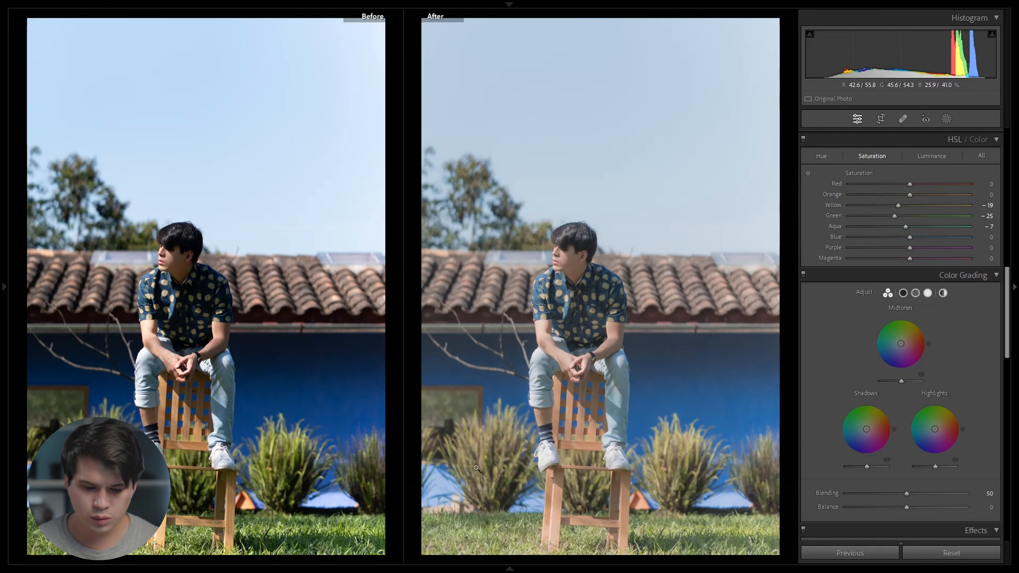
click(626, 488)
drag(733, 457, 809, 281)
click(595, 279)
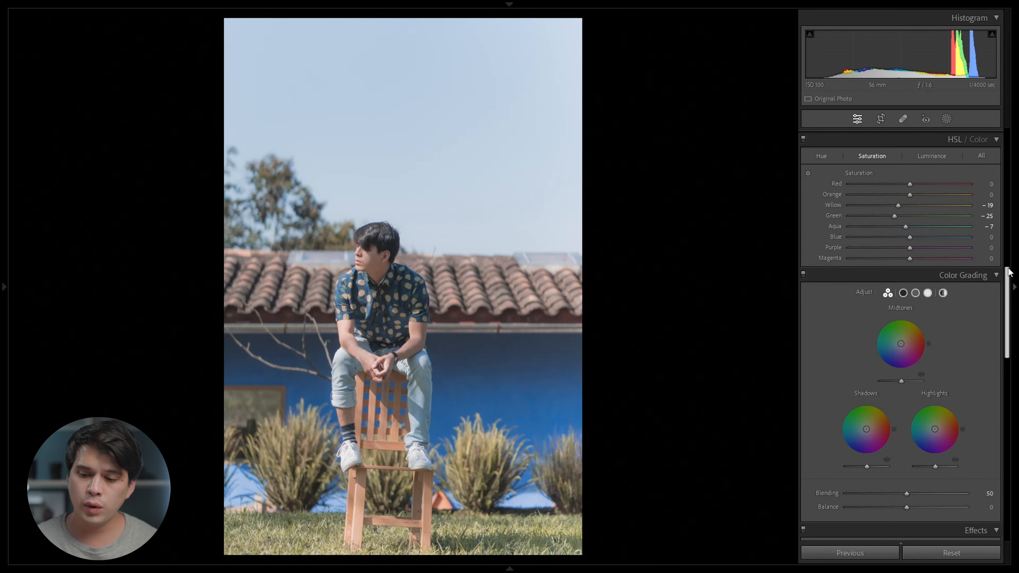
Apply a warm Global color grade with hue 40 and saturation 14, and compare the photo with and without it
drag(1008, 273, 1006, 289)
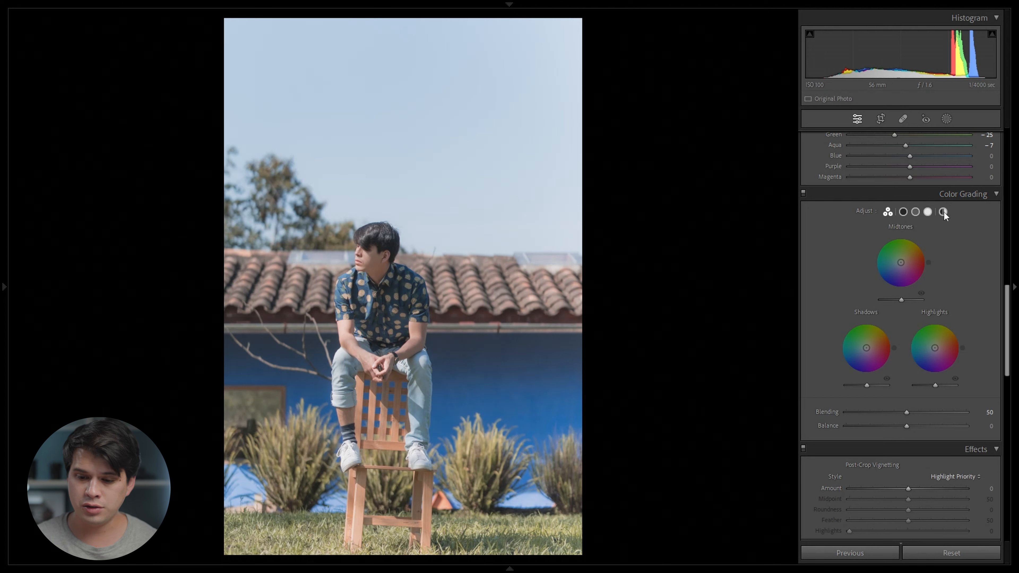
click(943, 212)
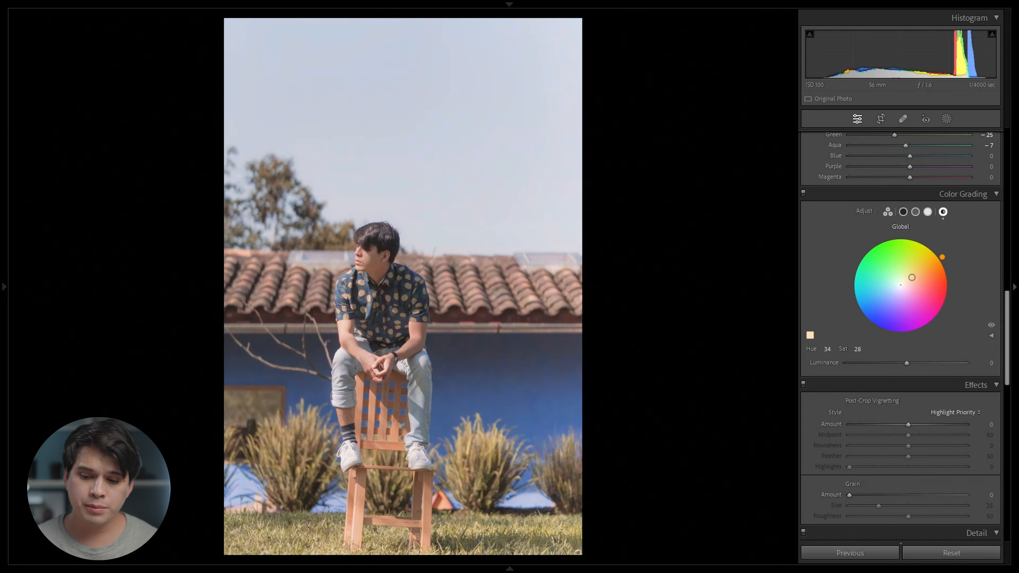
drag(910, 279, 938, 253)
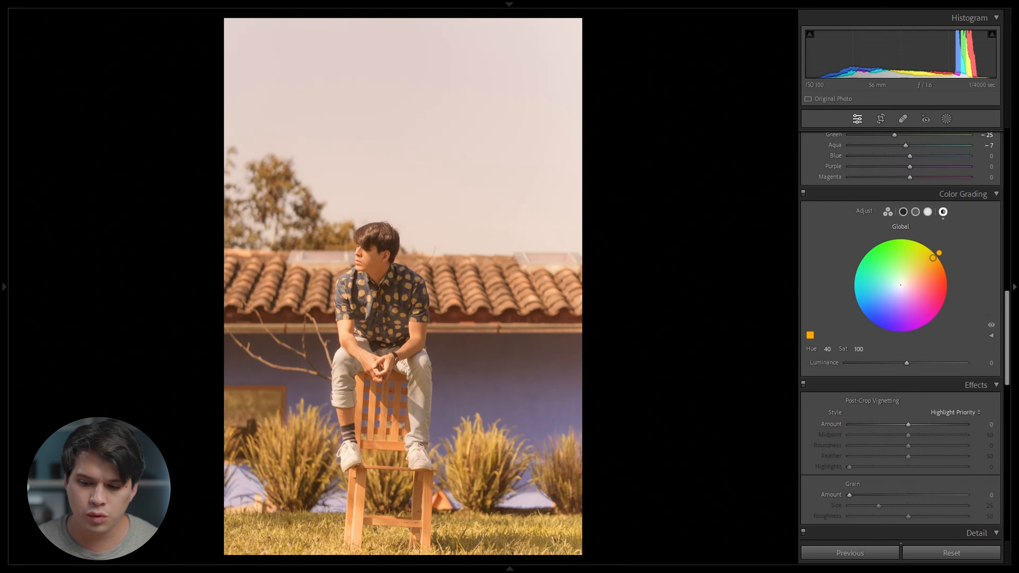
mouse_move(938, 257)
mouse_down()
mouse_move(890, 244)
mouse_move(921, 245)
mouse_move(933, 259)
mouse_up()
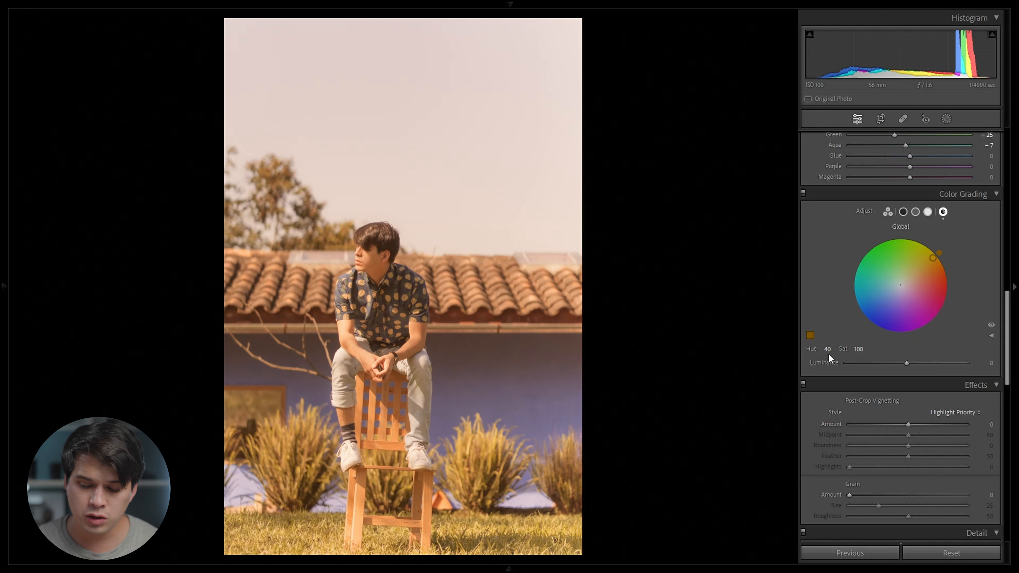
click(858, 350)
text(1)
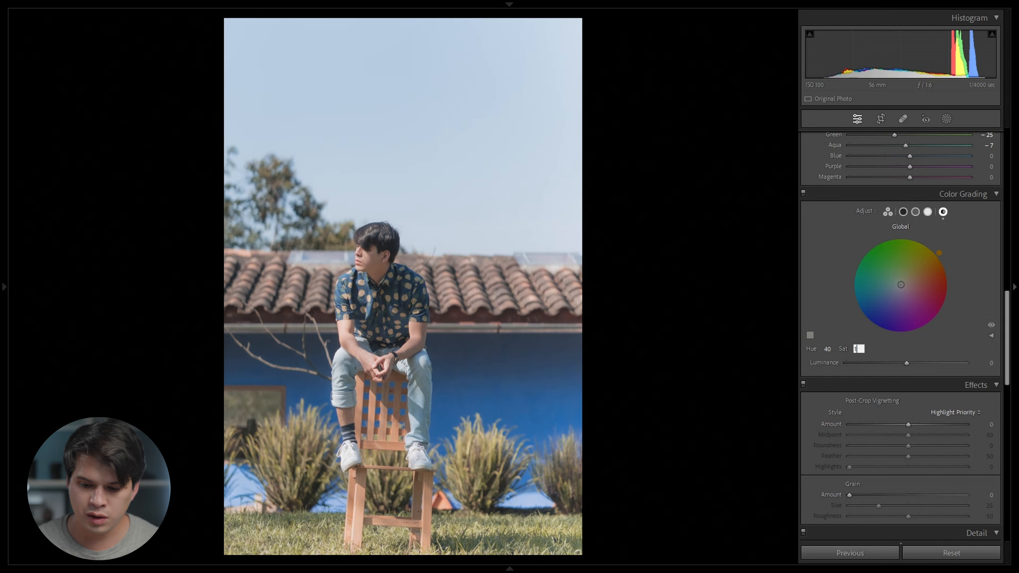
text(4)
key(Return)
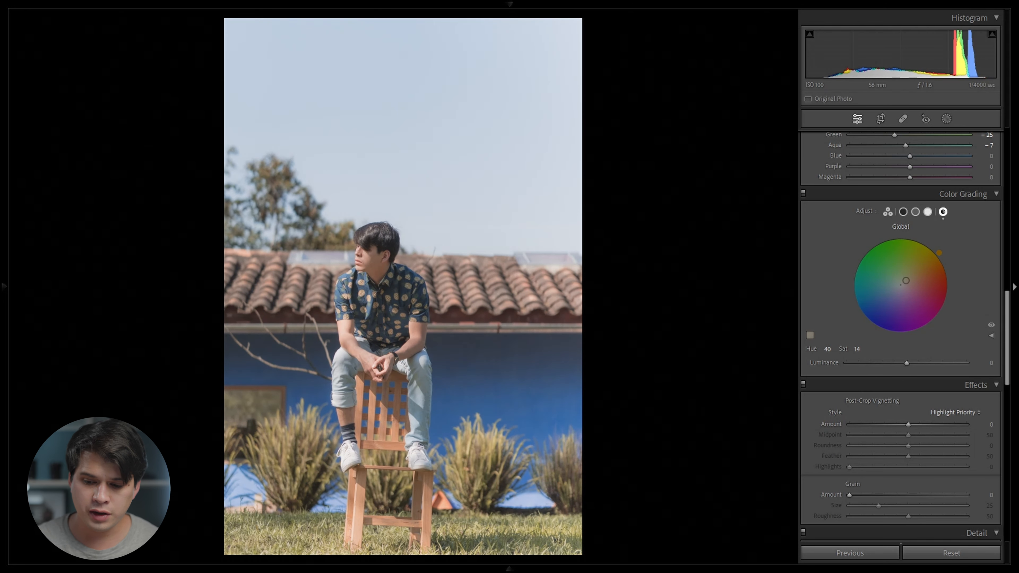
click(992, 325)
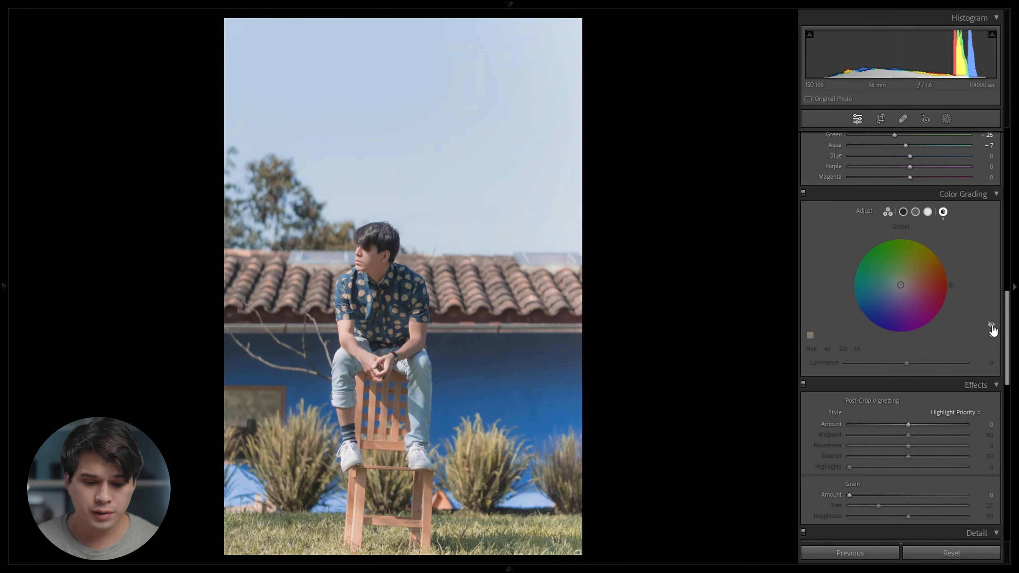
click(992, 326)
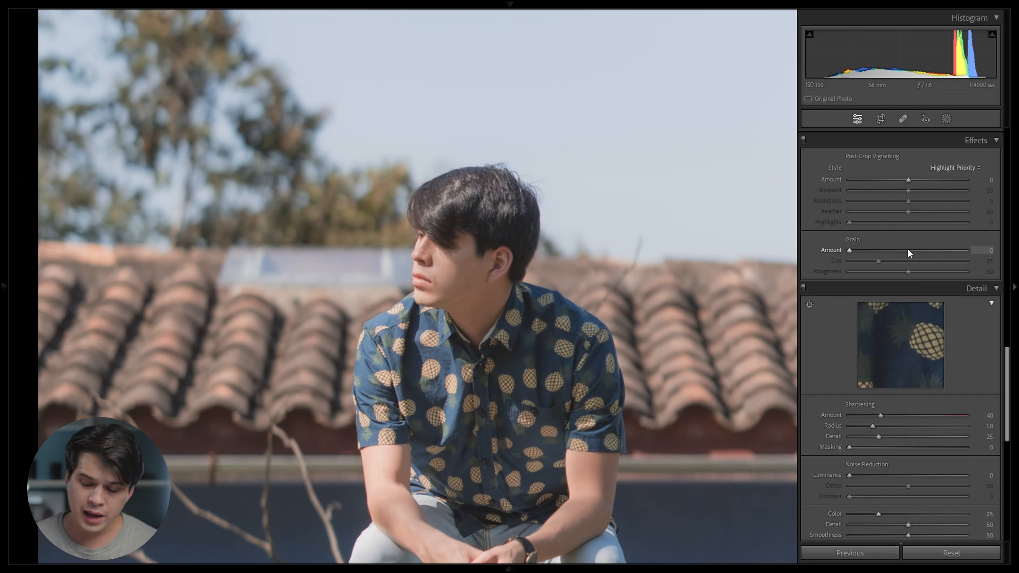
Add film grain to the photo with amount 54, size 79 and roughness 52
click(908, 250)
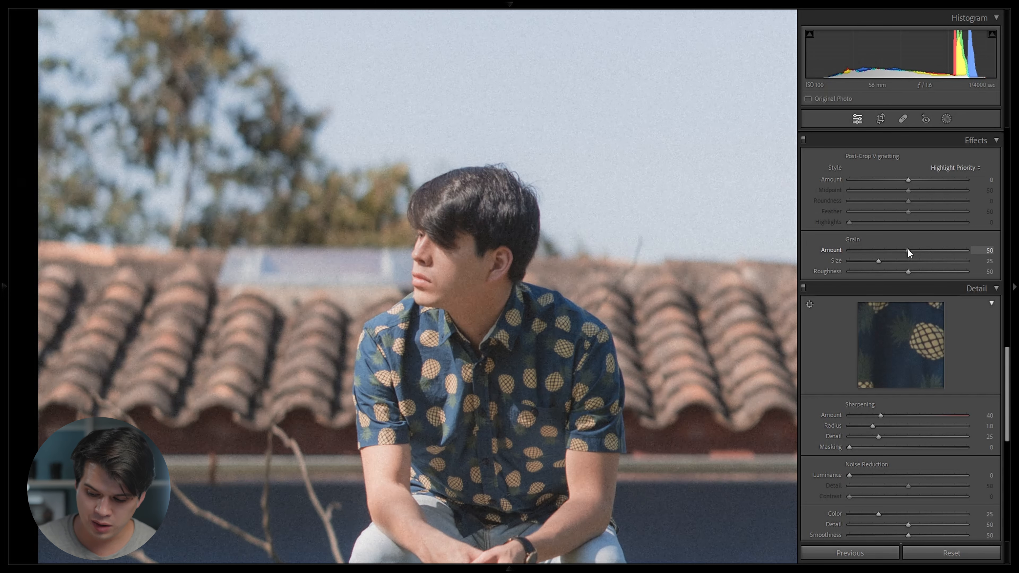
drag(912, 250, 990, 239)
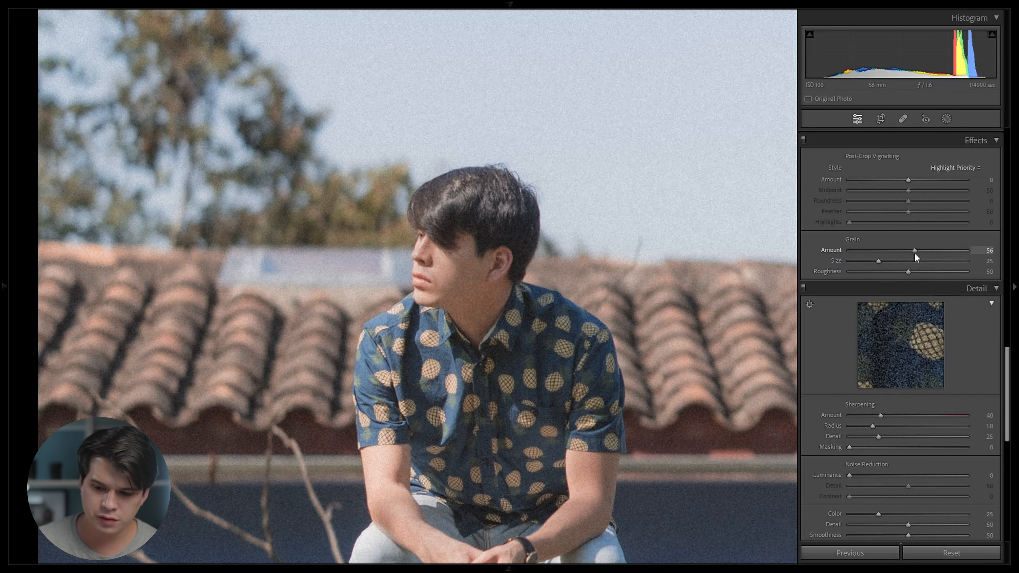
drag(913, 253, 913, 251)
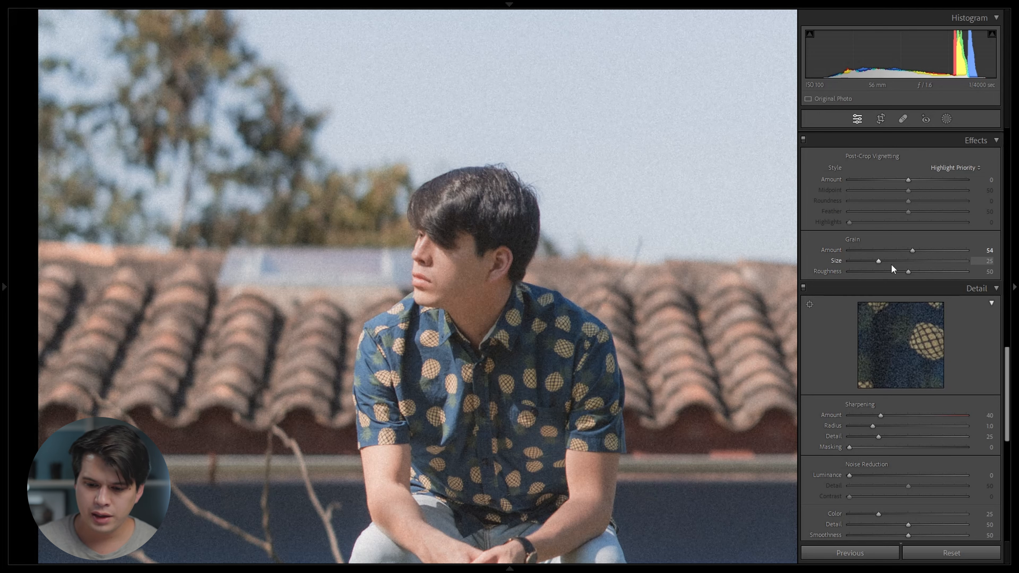
drag(882, 260, 938, 261)
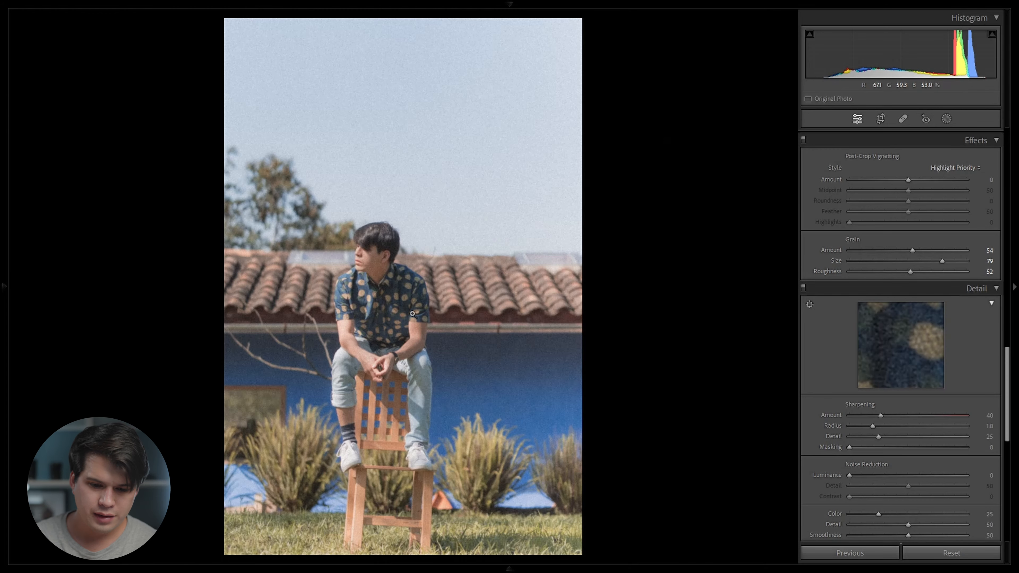
Compare the before and after versions side by side, examining the grain on the man's face and shirt
key(y)
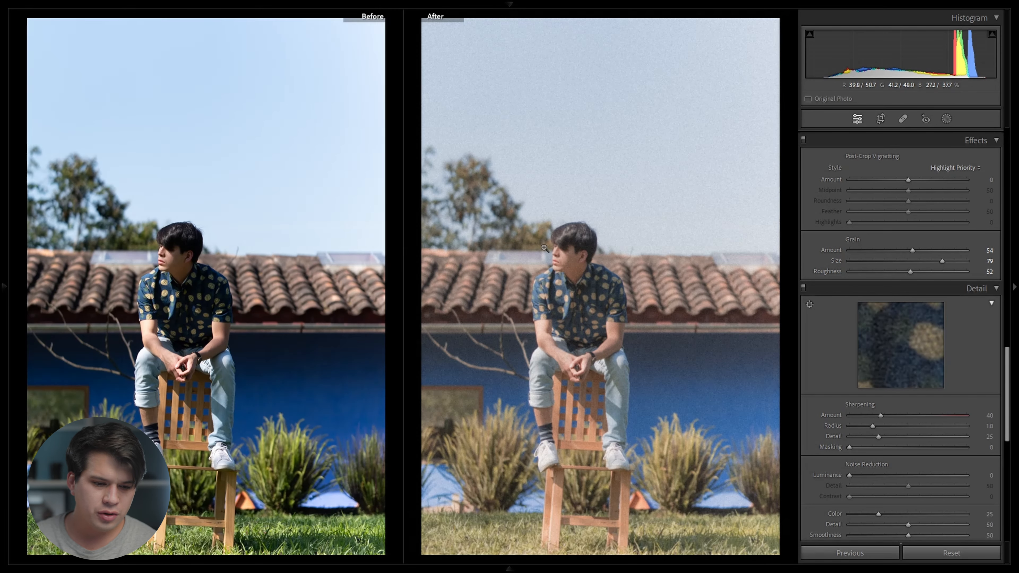
click(514, 277)
drag(575, 269, 617, 228)
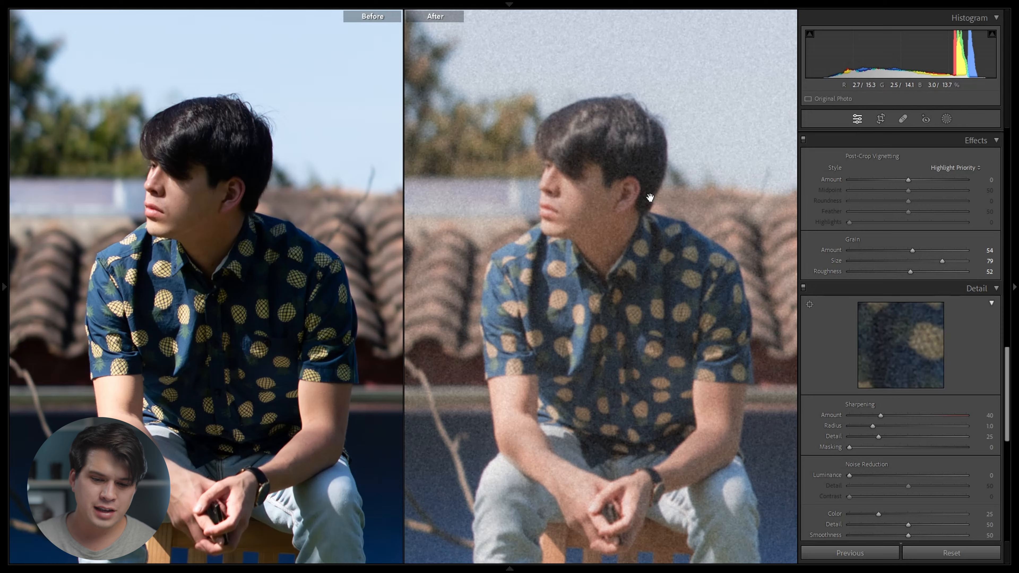
click(639, 230)
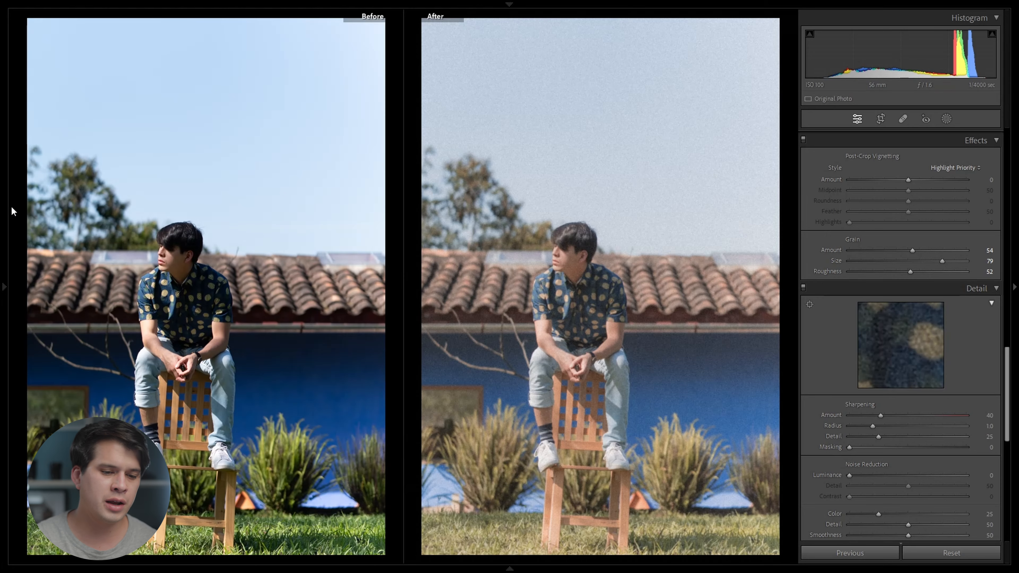
Review which settings a new develop preset would include, and close the dialog without creating one
mouse_move(2, 211)
click(211, 61)
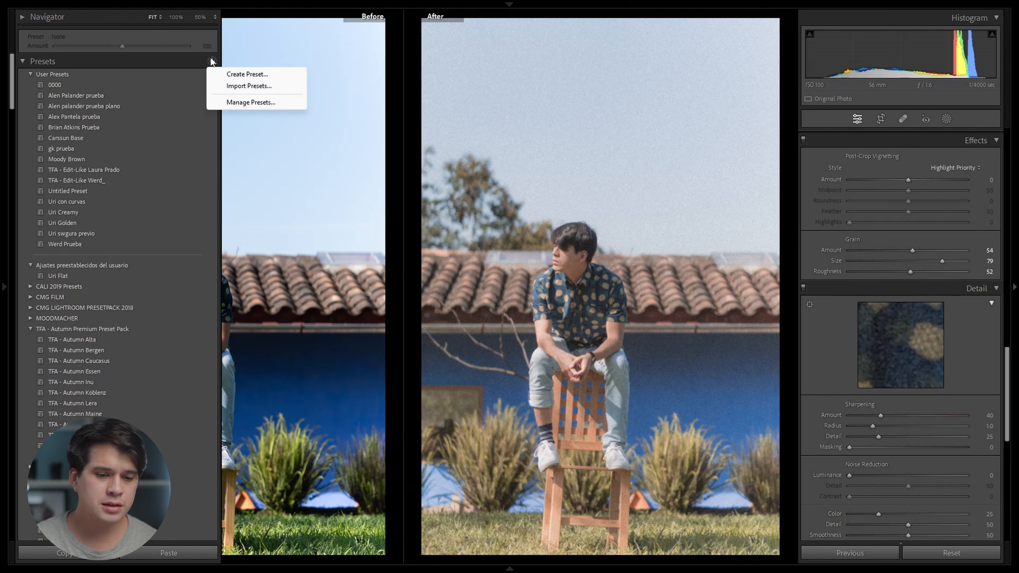
click(238, 72)
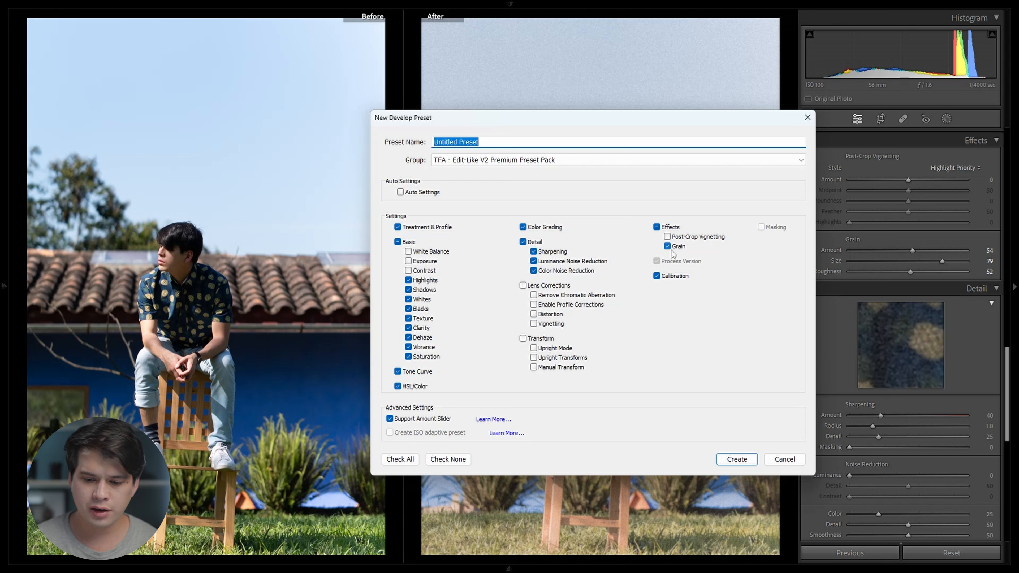
click(783, 459)
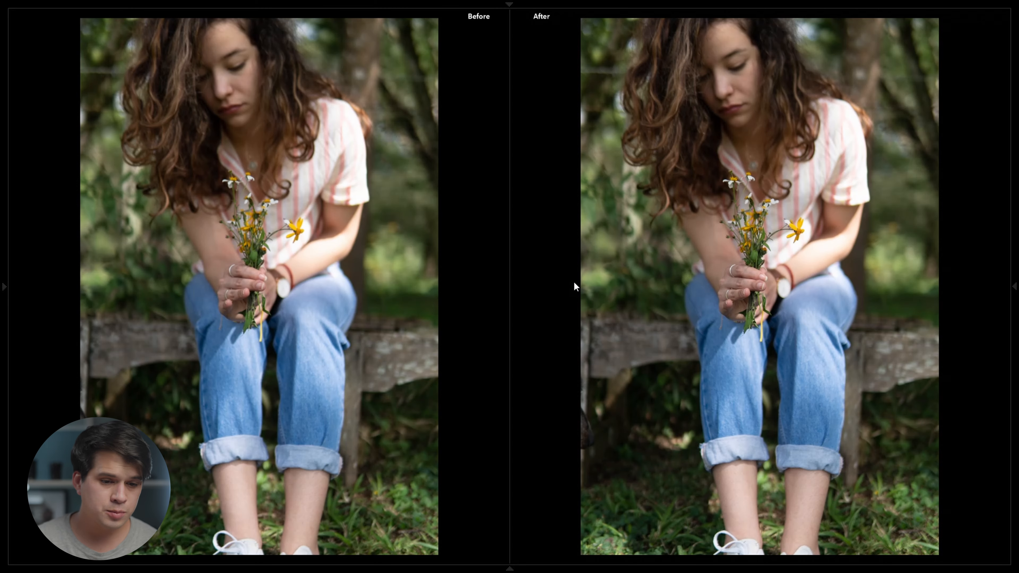
Apply the finished develop preset to the portrait of the woman holding flowers
mouse_move(3, 289)
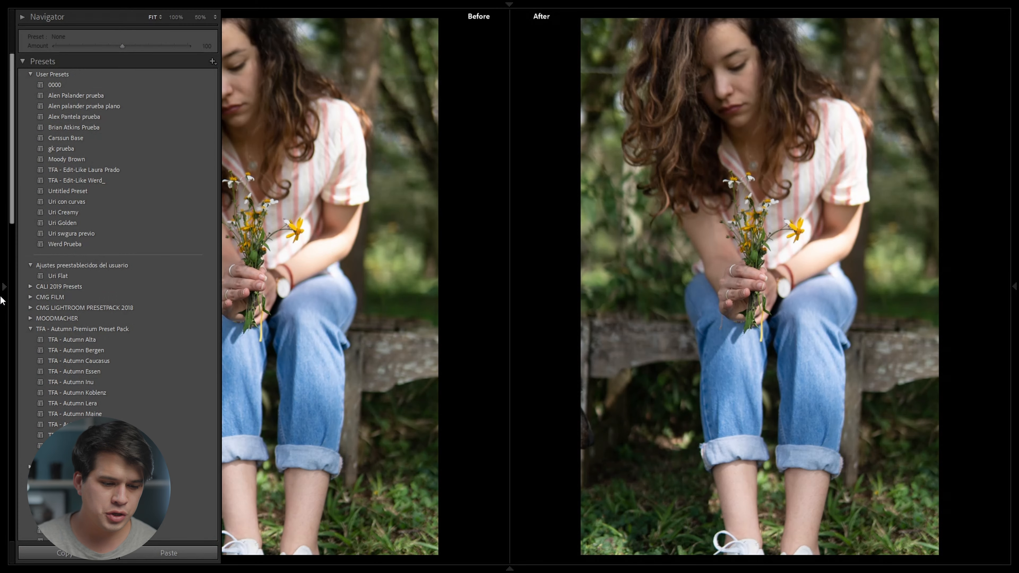
click(89, 387)
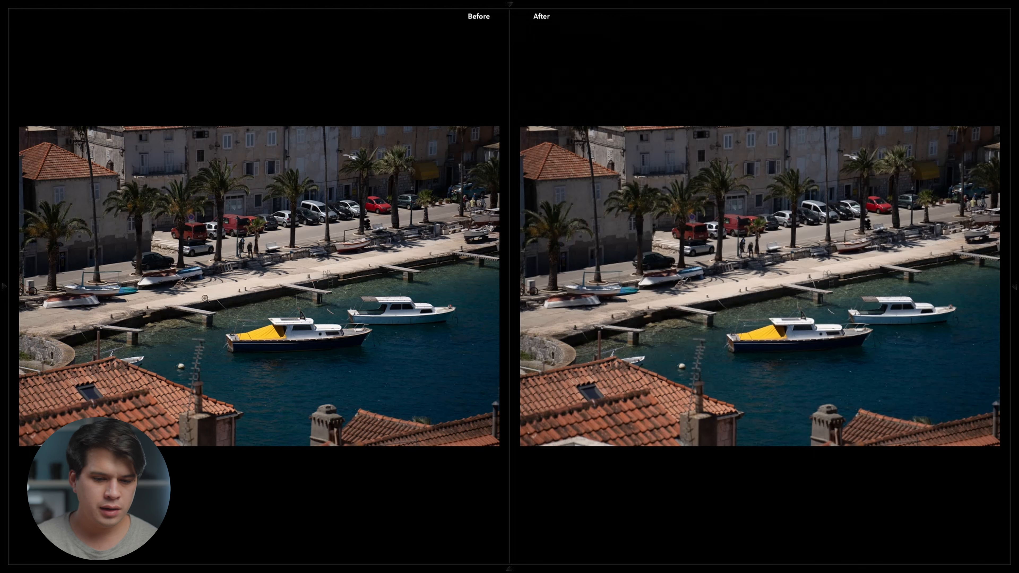
Apply the TFA - Edit-Like CarssunFade preset to the harbour photo and slightly raise its white balance temperature
mouse_move(2, 252)
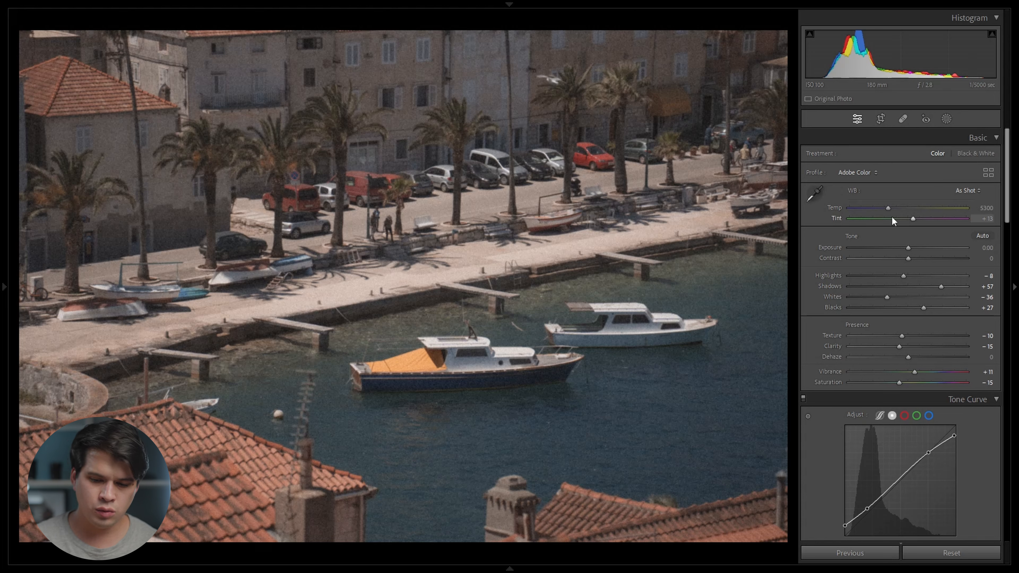
drag(888, 208, 895, 208)
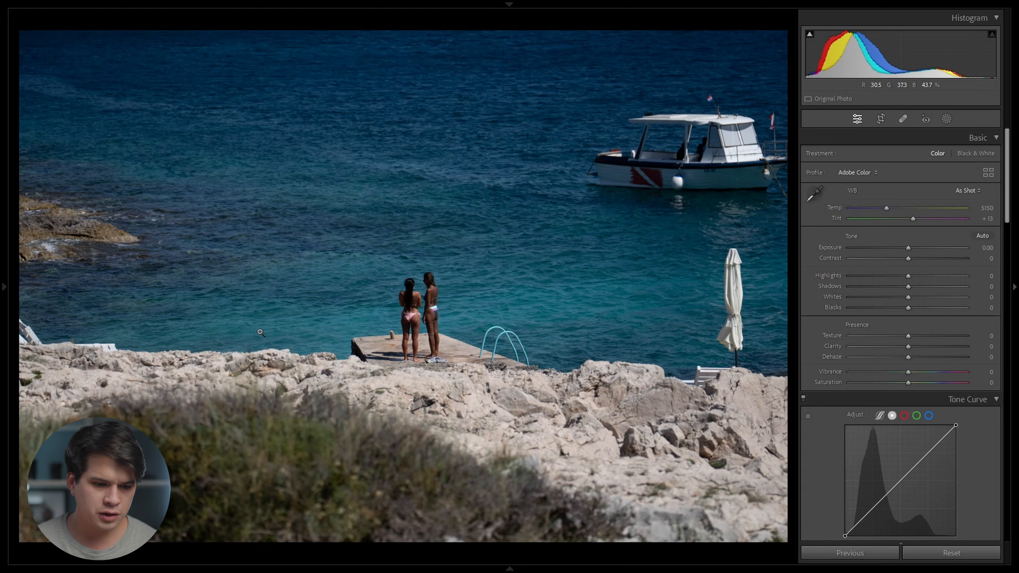
Apply the TFA - Edit-Like CarssunFade preset to the rocky coast photo and reset its Aqua saturation to 0
click(2, 295)
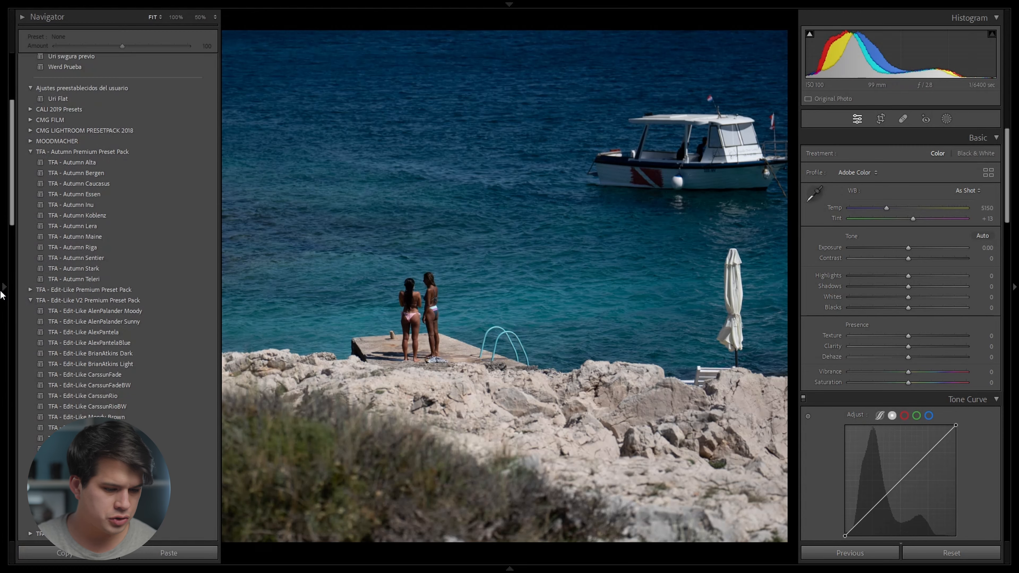
click(184, 374)
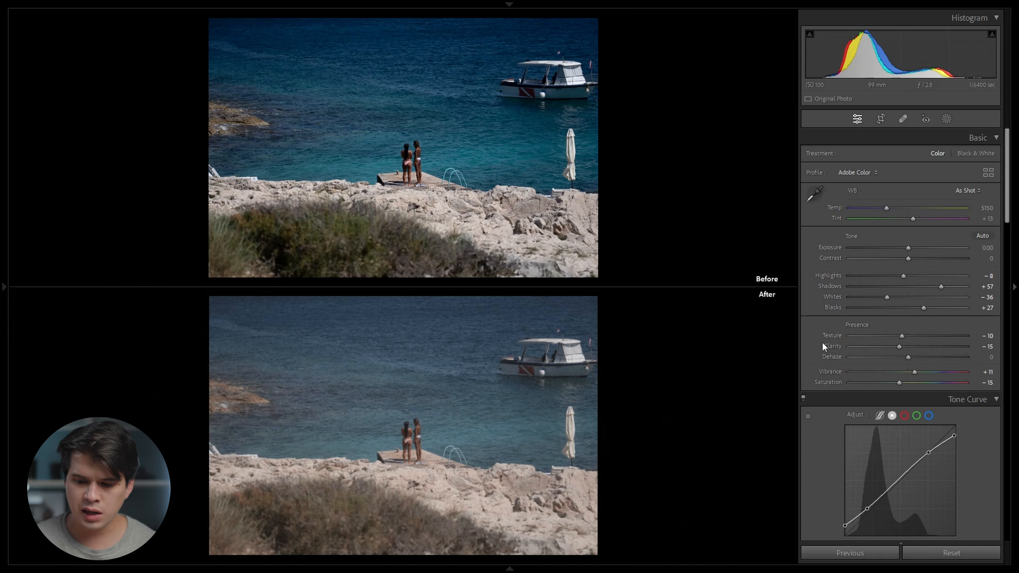
drag(1009, 206, 1015, 320)
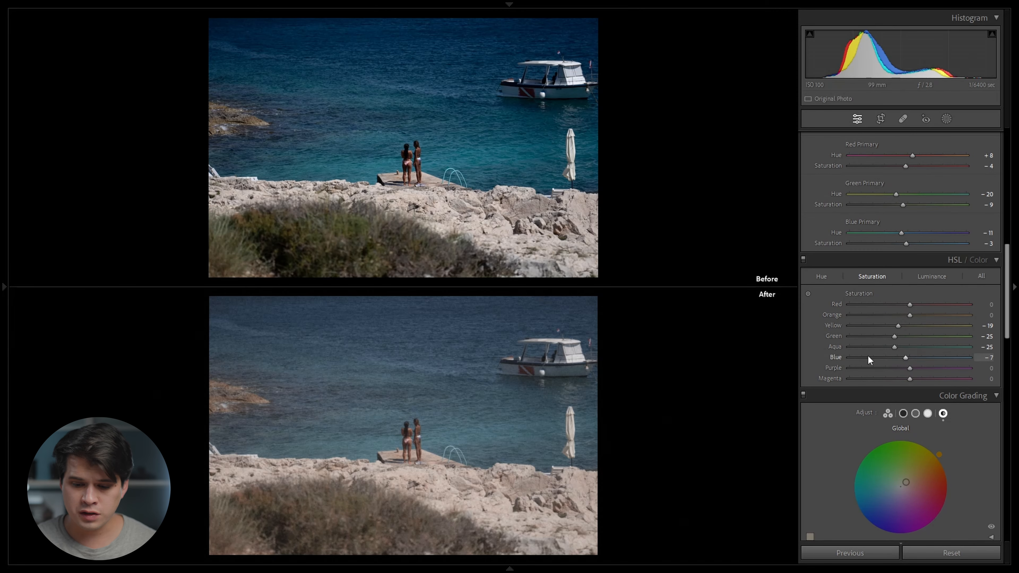
double_click(897, 348)
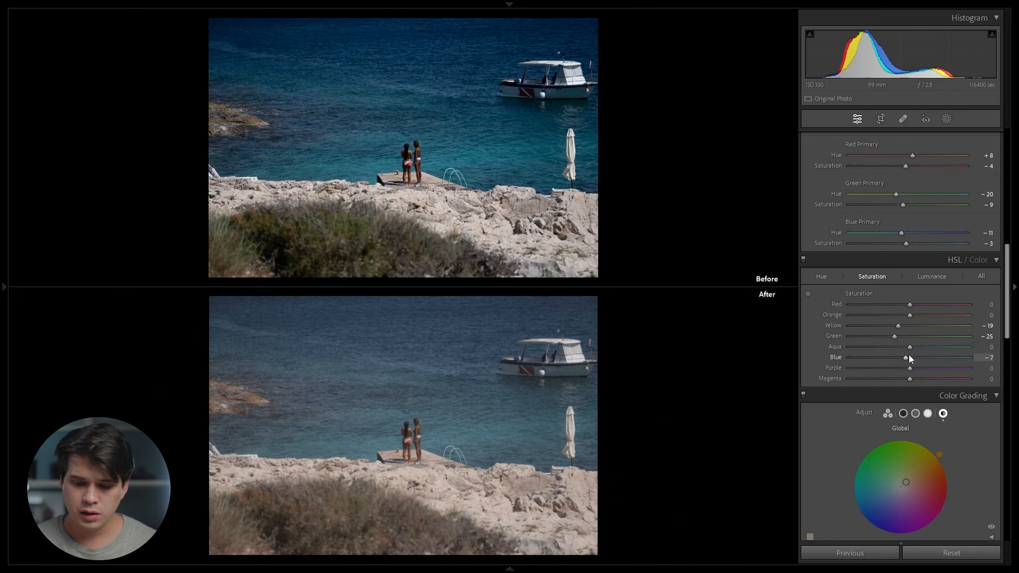
Reset the Blue saturation to 0 and compare the coast photo before and after side by side, inspecting the boat and rocks up close
double_click(908, 354)
key(y)
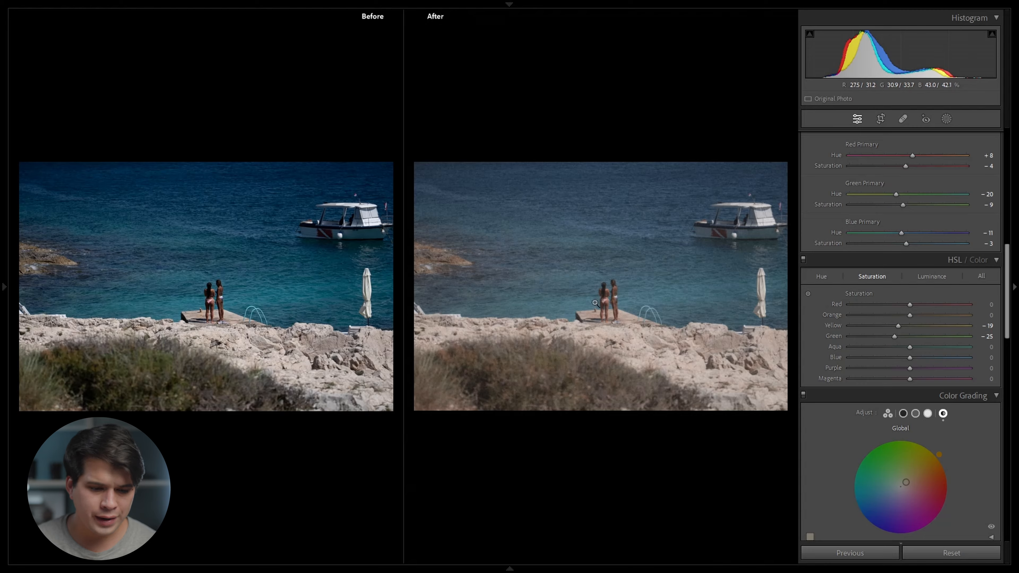
click(704, 264)
click(553, 359)
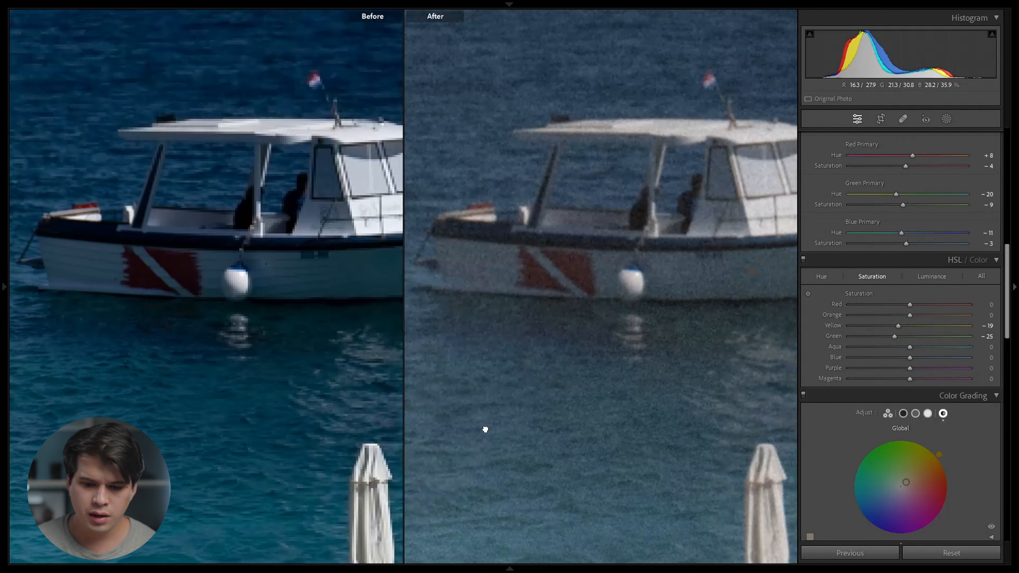
click(484, 428)
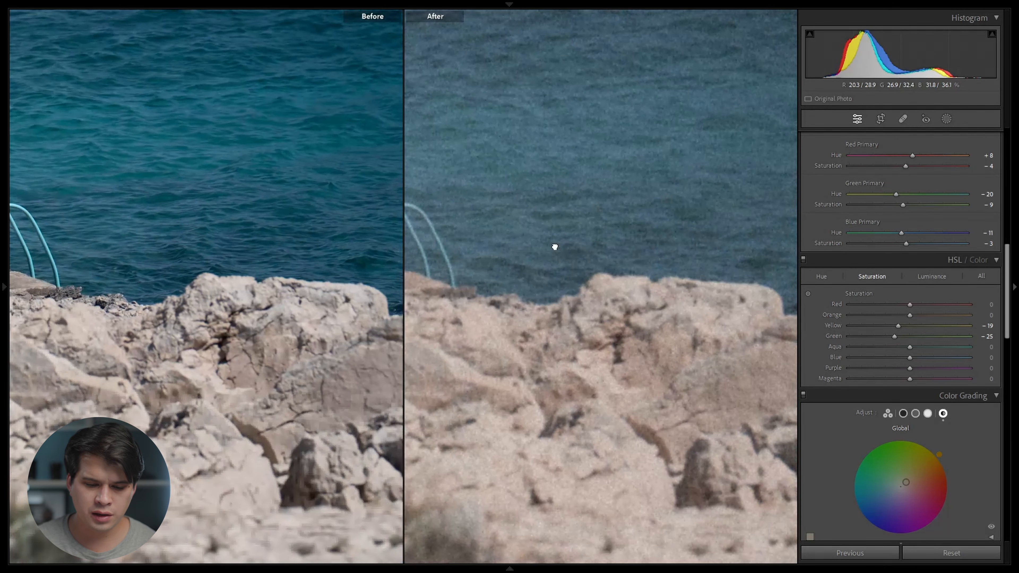
click(552, 243)
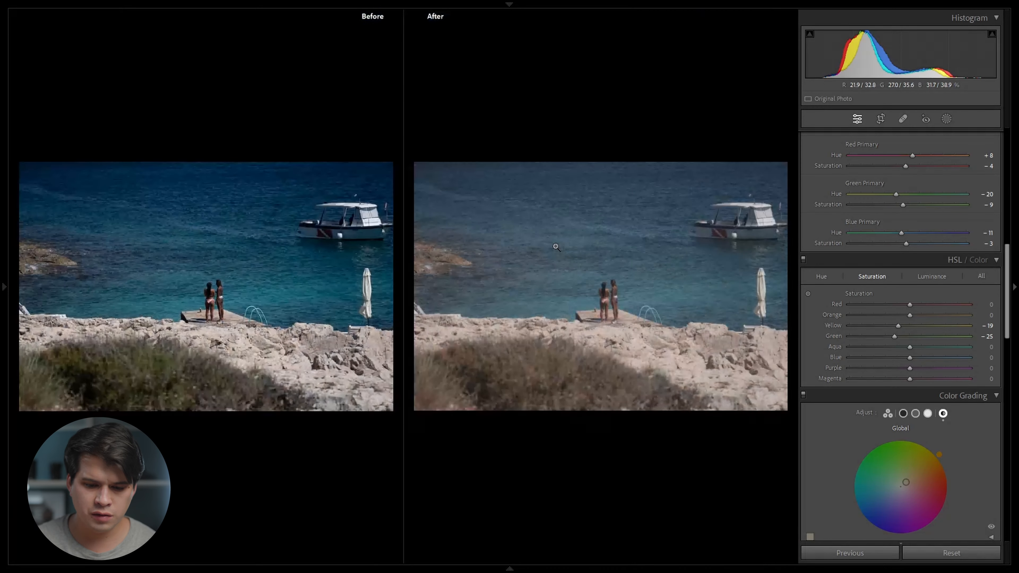
Slightly raise the white balance temperature of the rocky coast photo
scroll(909, 260, up, 10)
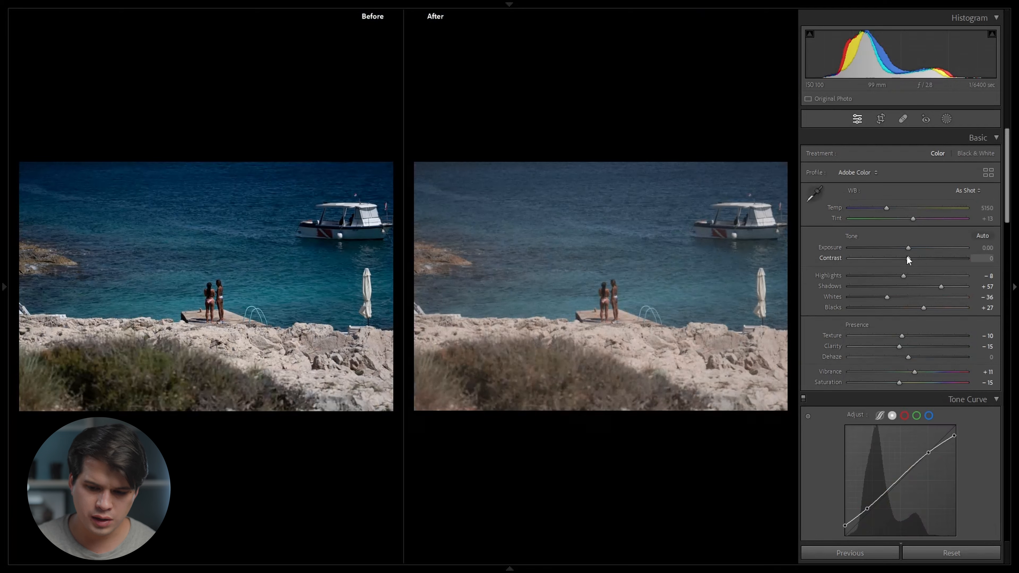
click(894, 208)
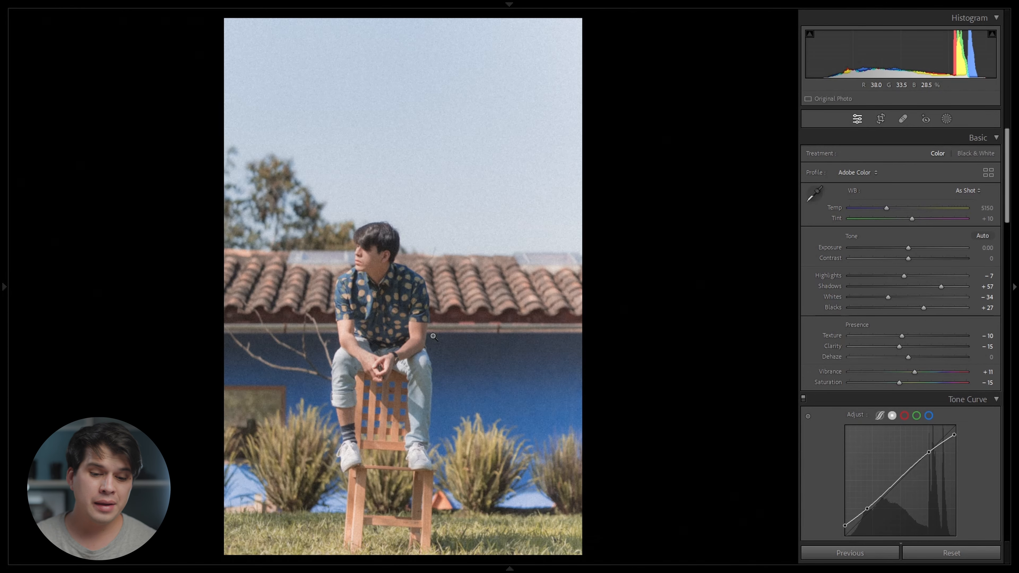
Reset the overall Saturation and Vibrance to 0 on the photo of the man sitting on the wooden chair
scroll(1009, 204, down, 1)
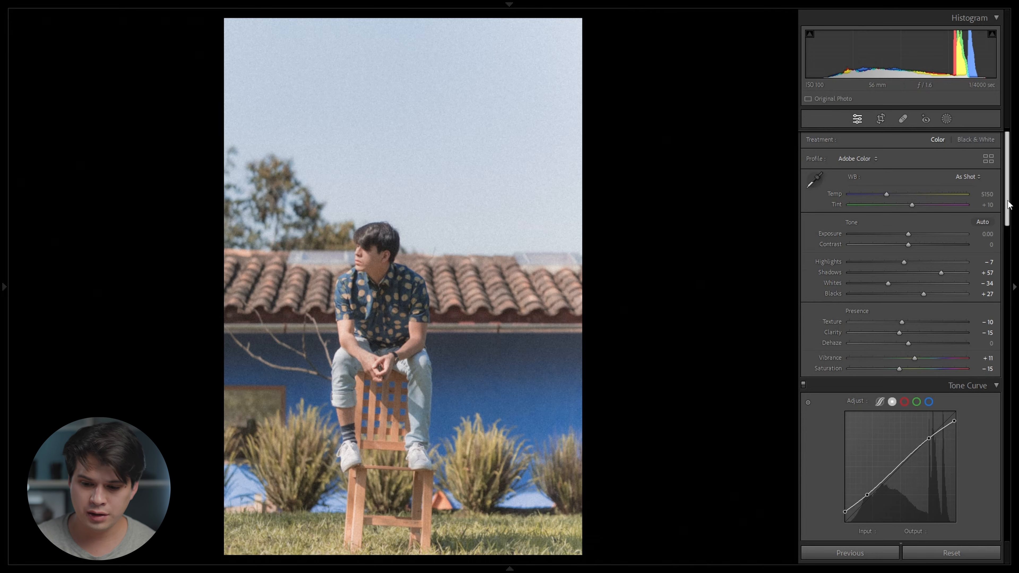
scroll(1009, 205, down, 5)
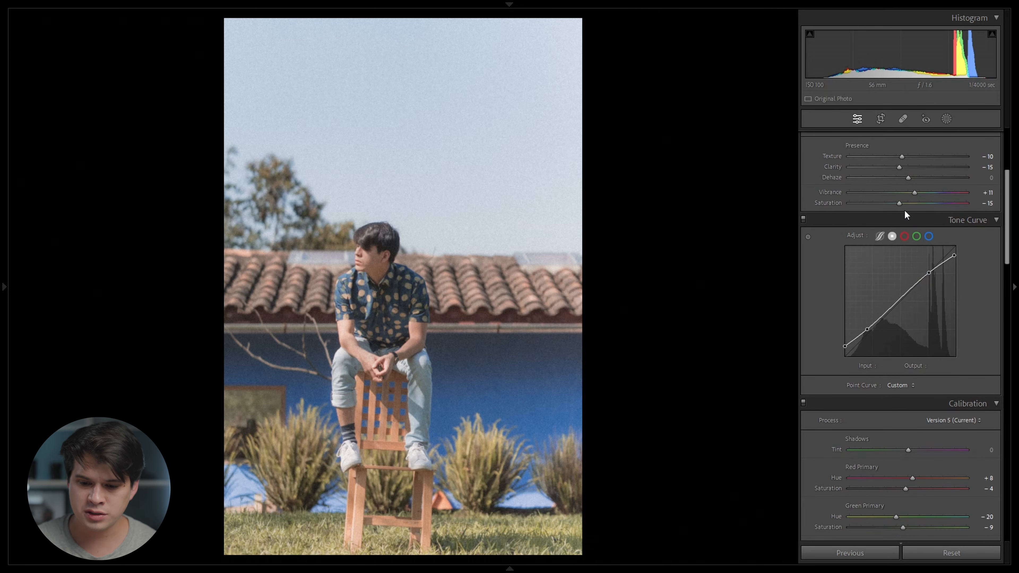
double_click(900, 203)
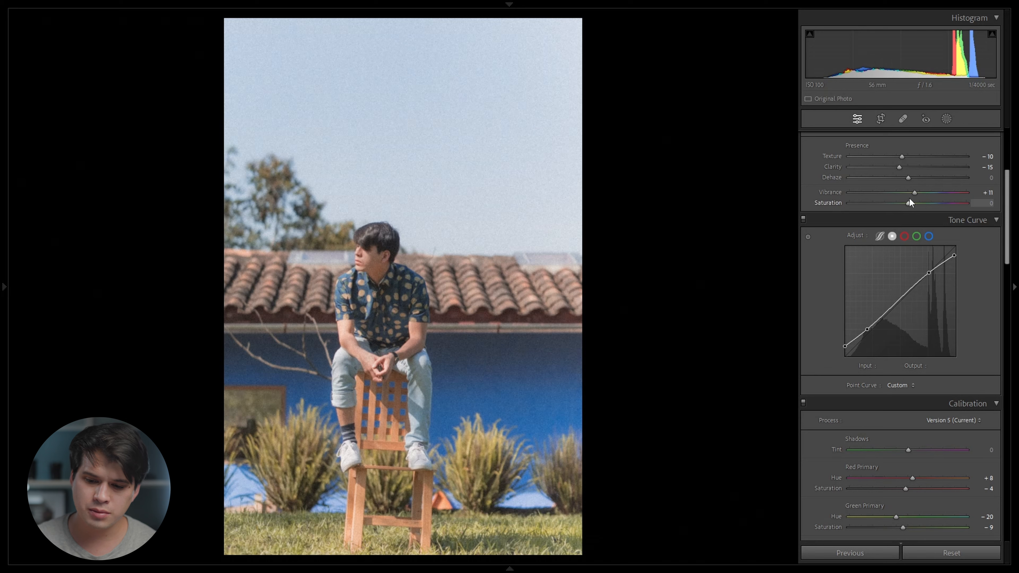
double_click(915, 192)
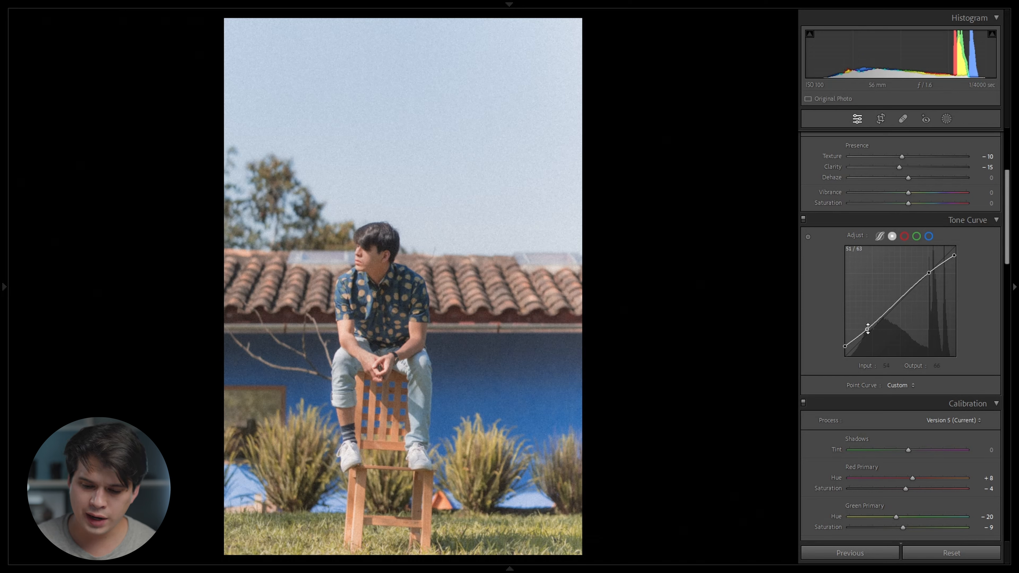
Deepen the shadows by moving the tone curve's lower point to input 59, output 53, and check the man up close
drag(867, 329, 871, 341)
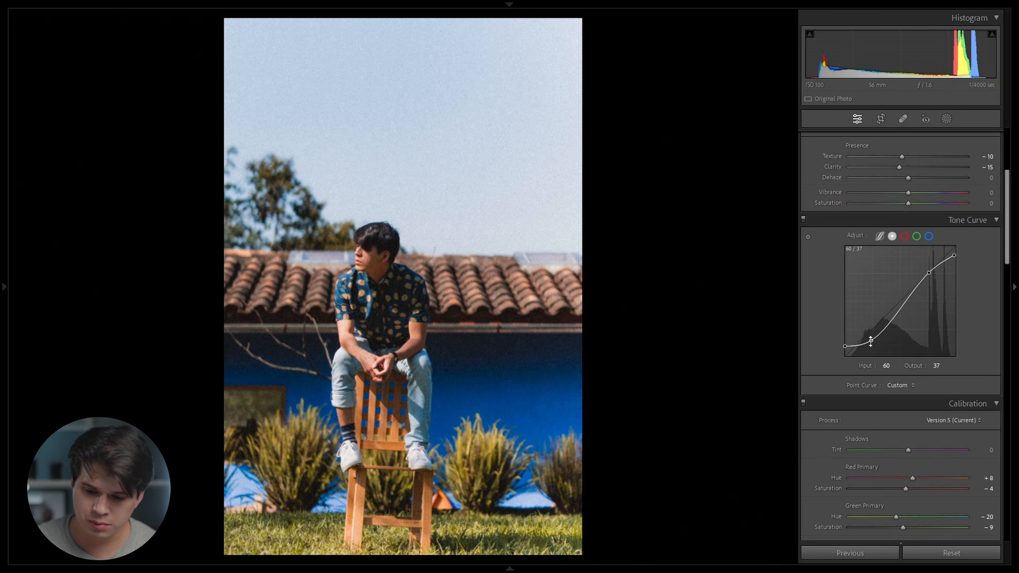
drag(870, 341, 870, 332)
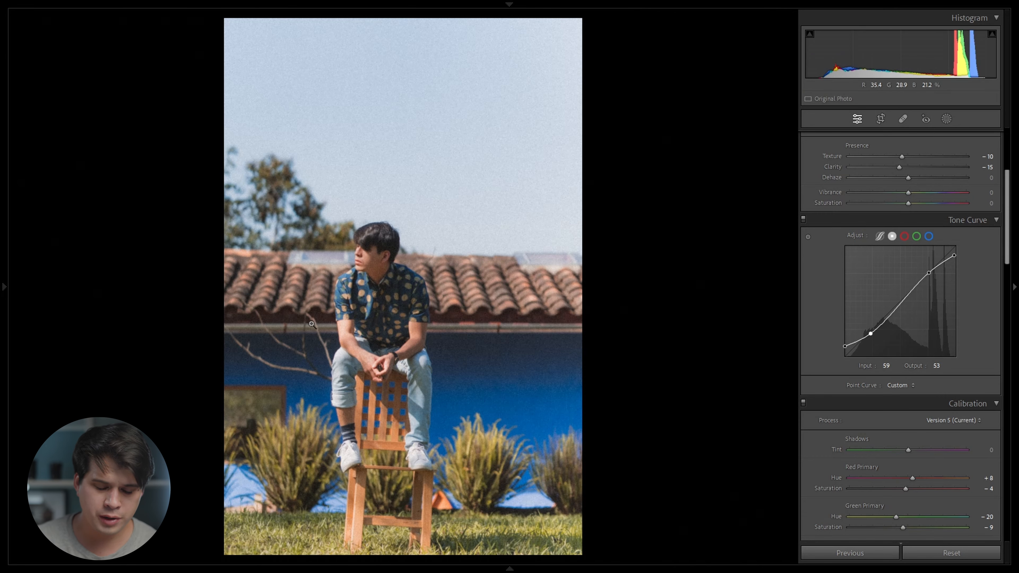
click(342, 273)
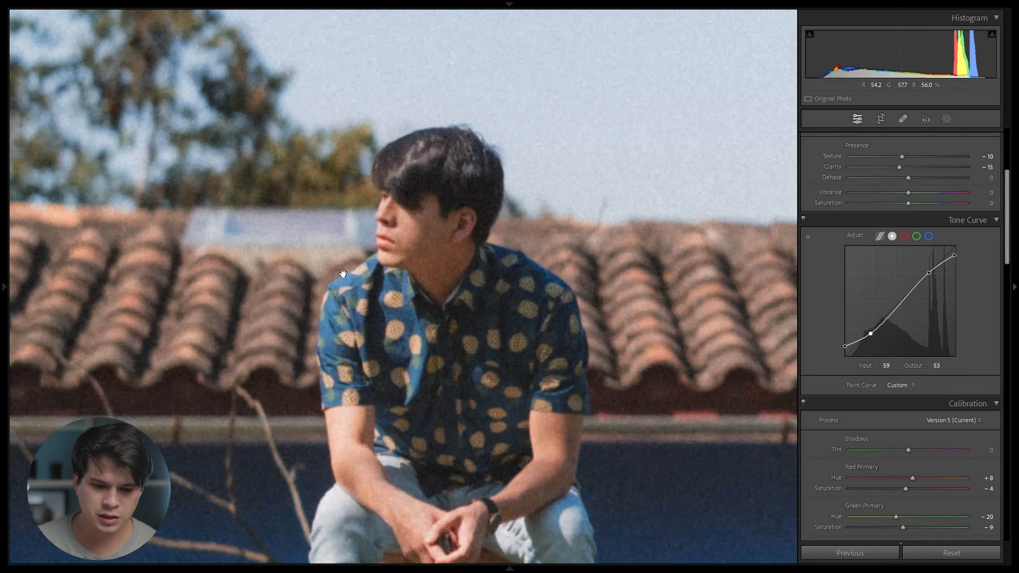